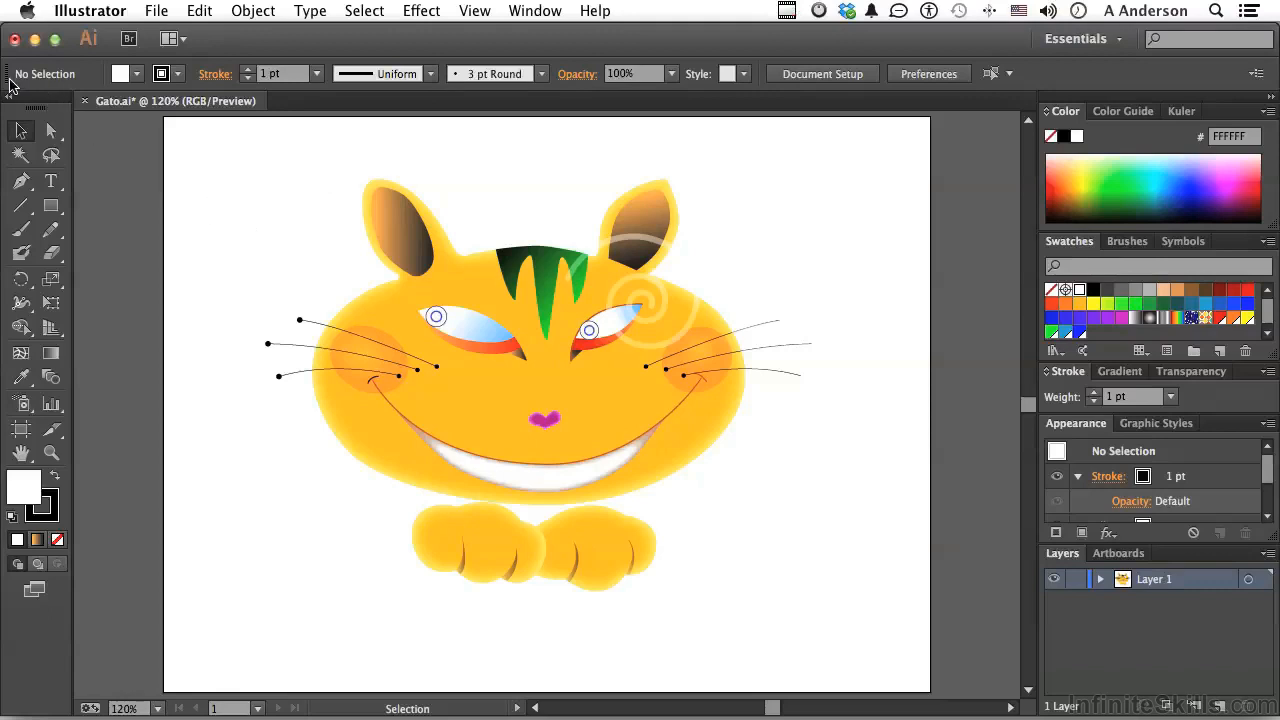
Step: Float the Control bar over the artwork and dock it back above the document
{"action": "left_click_drag", "start_coordinate": [10, 76], "coordinate": [92, 288]}
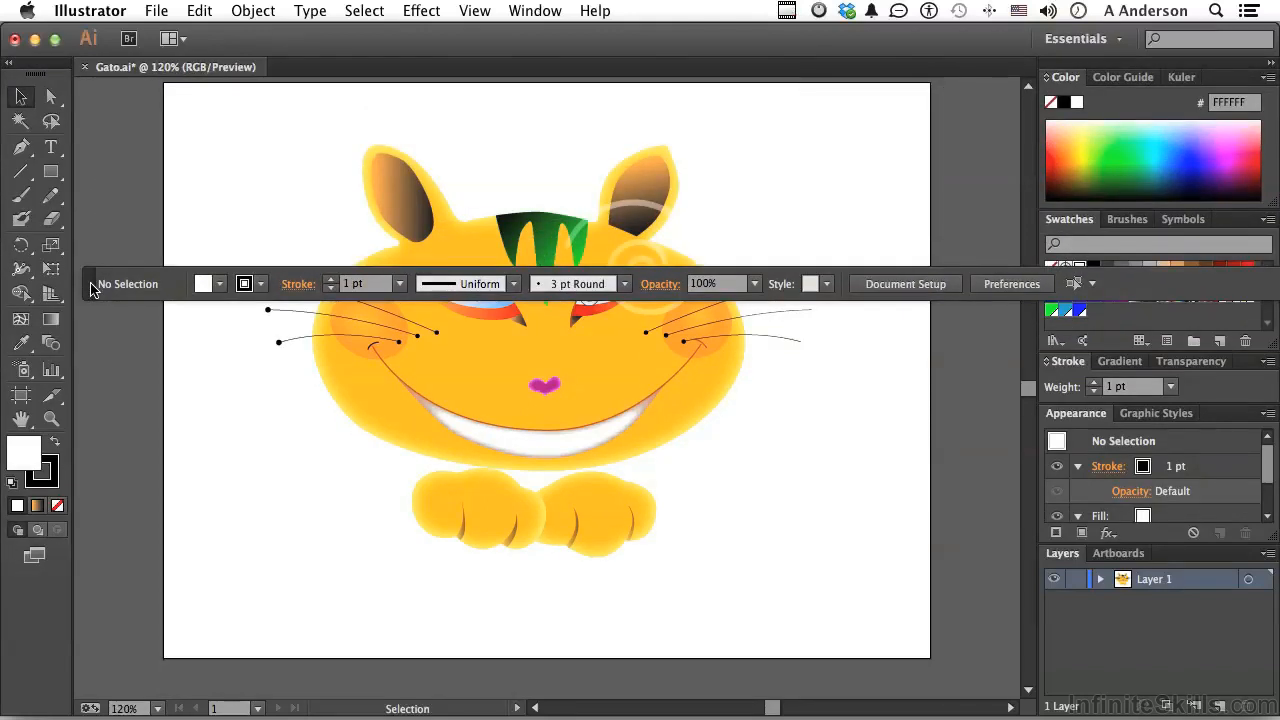
{"action": "left_click_drag", "start_coordinate": [92, 288], "coordinate": [121, 71]}
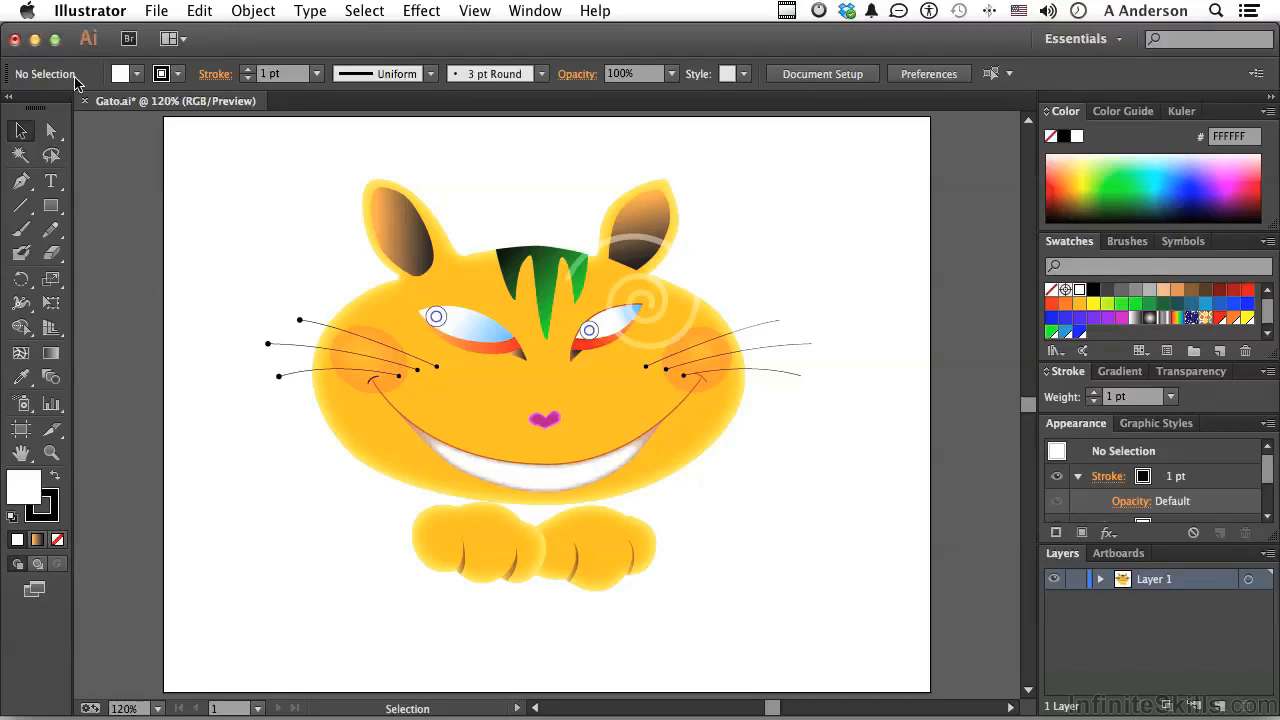
Step: Examine the Control bar's options with an inner ear selected, with nothing selected and with the Type tool, including the fill swatches
{"action": "left_click", "coordinate": [395, 229]}
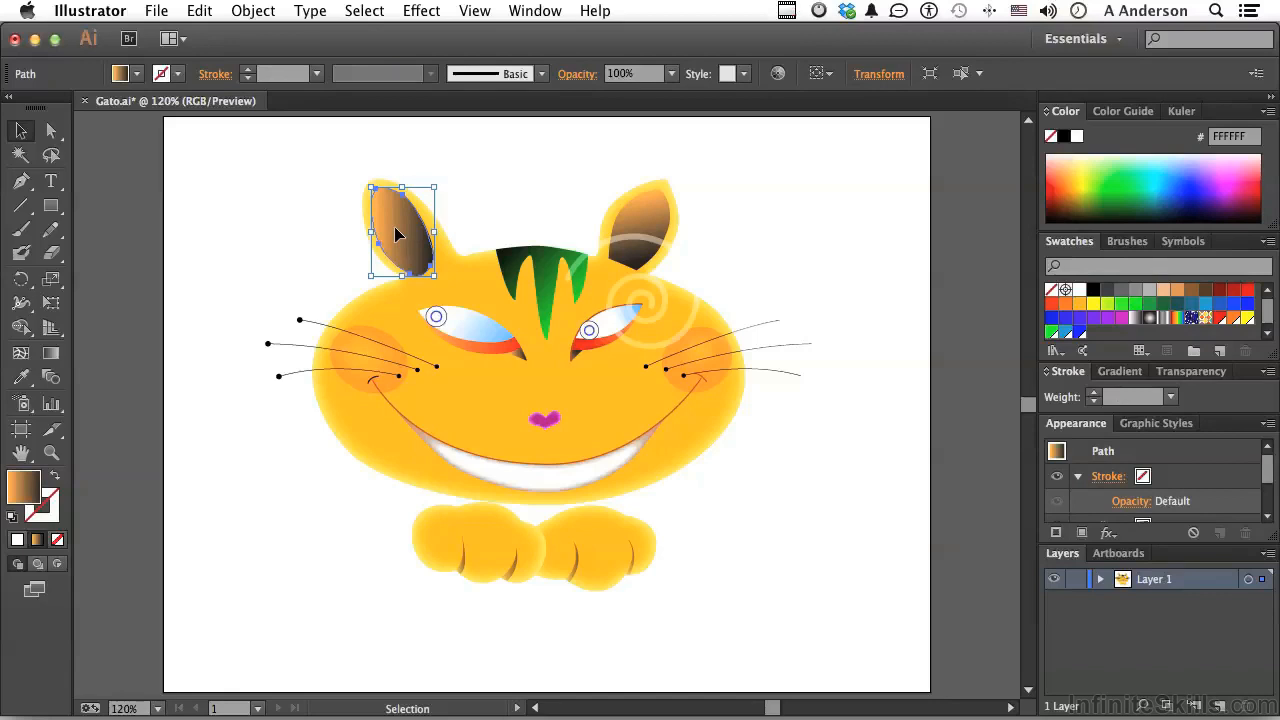
{"action": "left_click", "coordinate": [247, 236]}
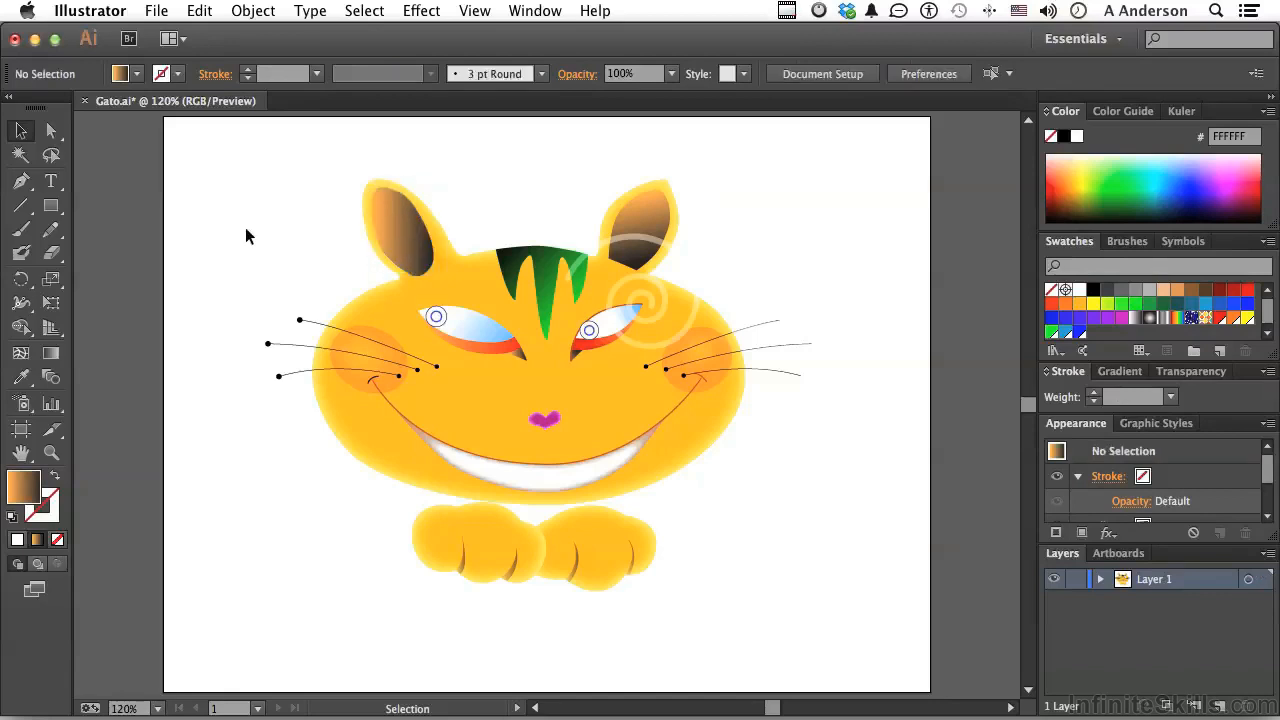
{"action": "left_click", "coordinate": [137, 74]}
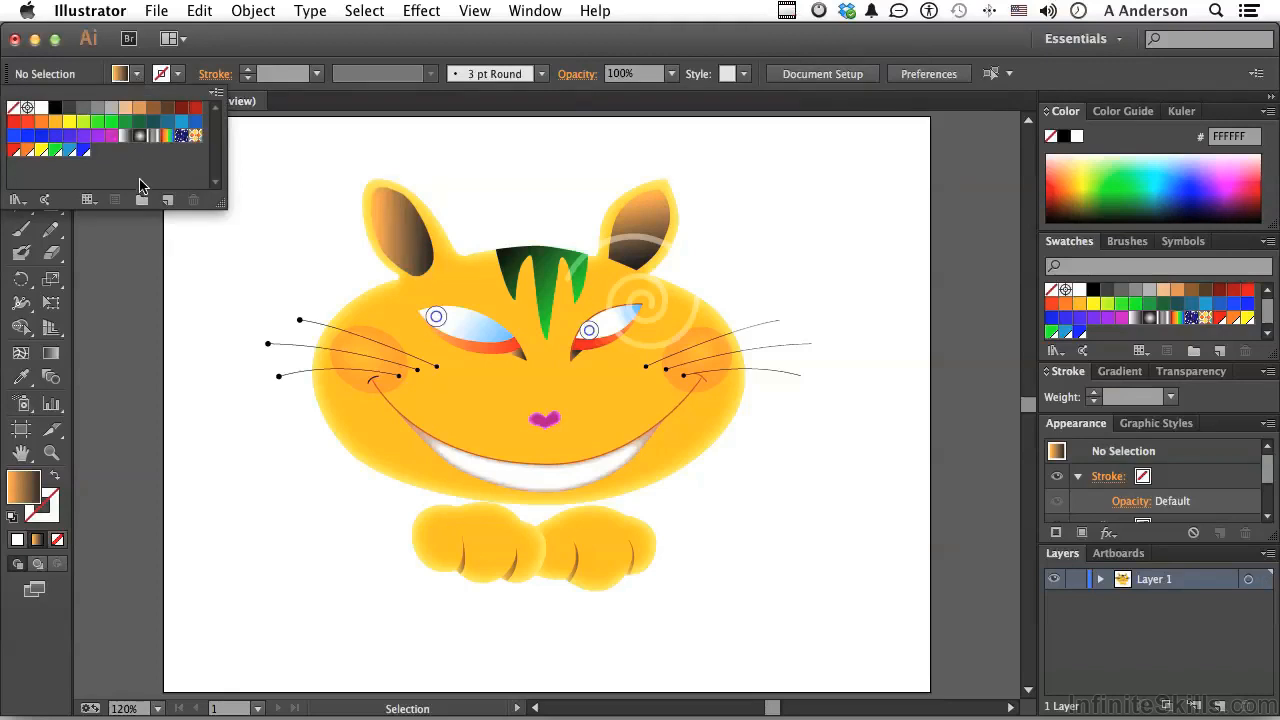
{"action": "left_click", "coordinate": [282, 198]}
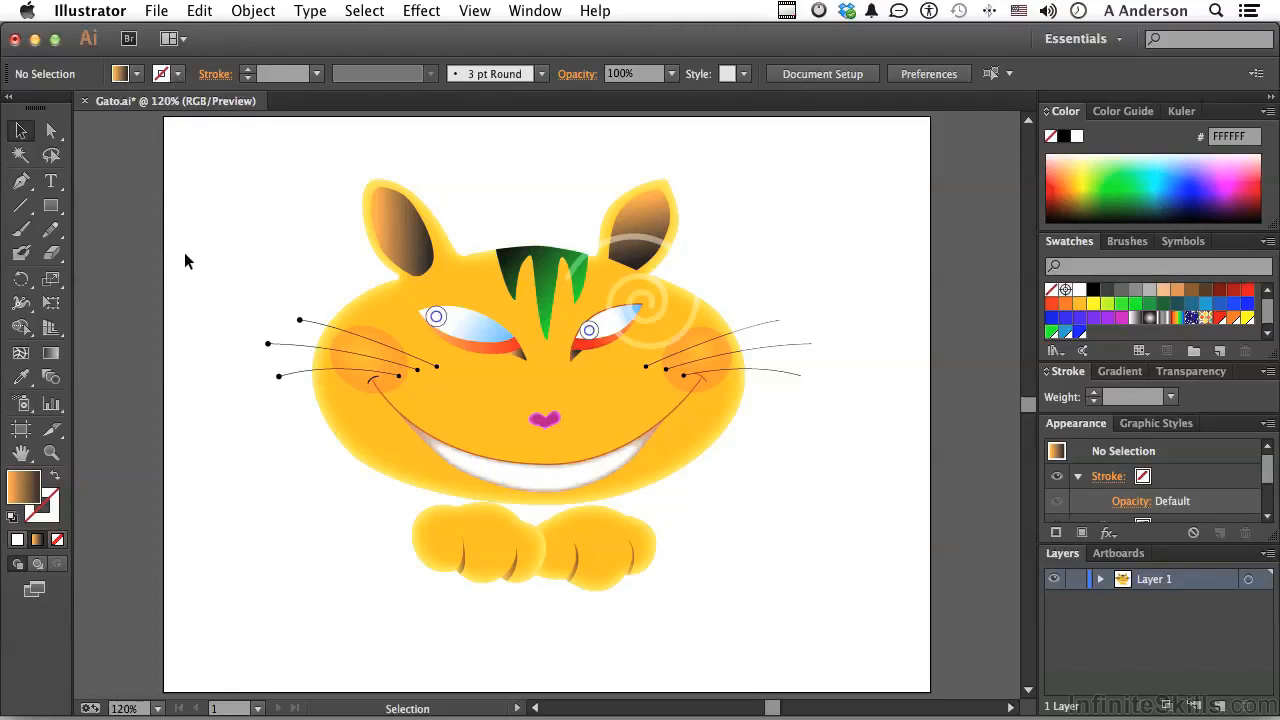
{"action": "left_click", "coordinate": [51, 181]}
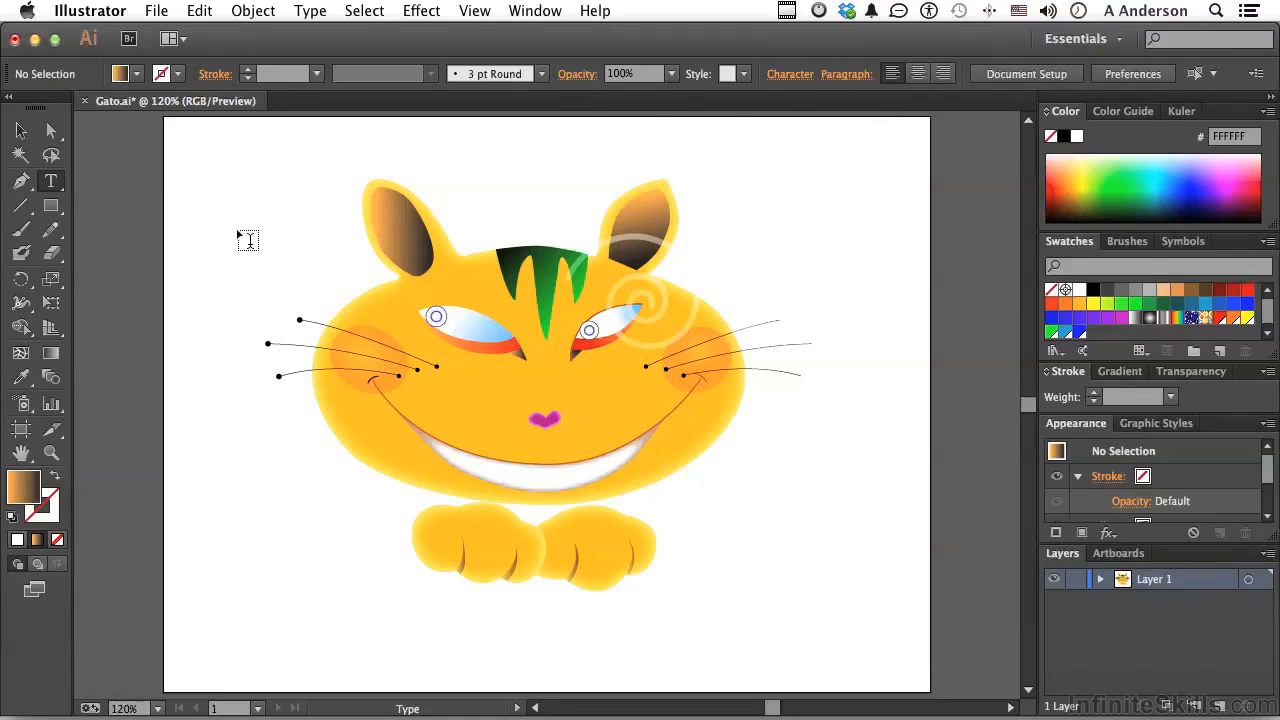
{"action": "left_click", "coordinate": [21, 132]}
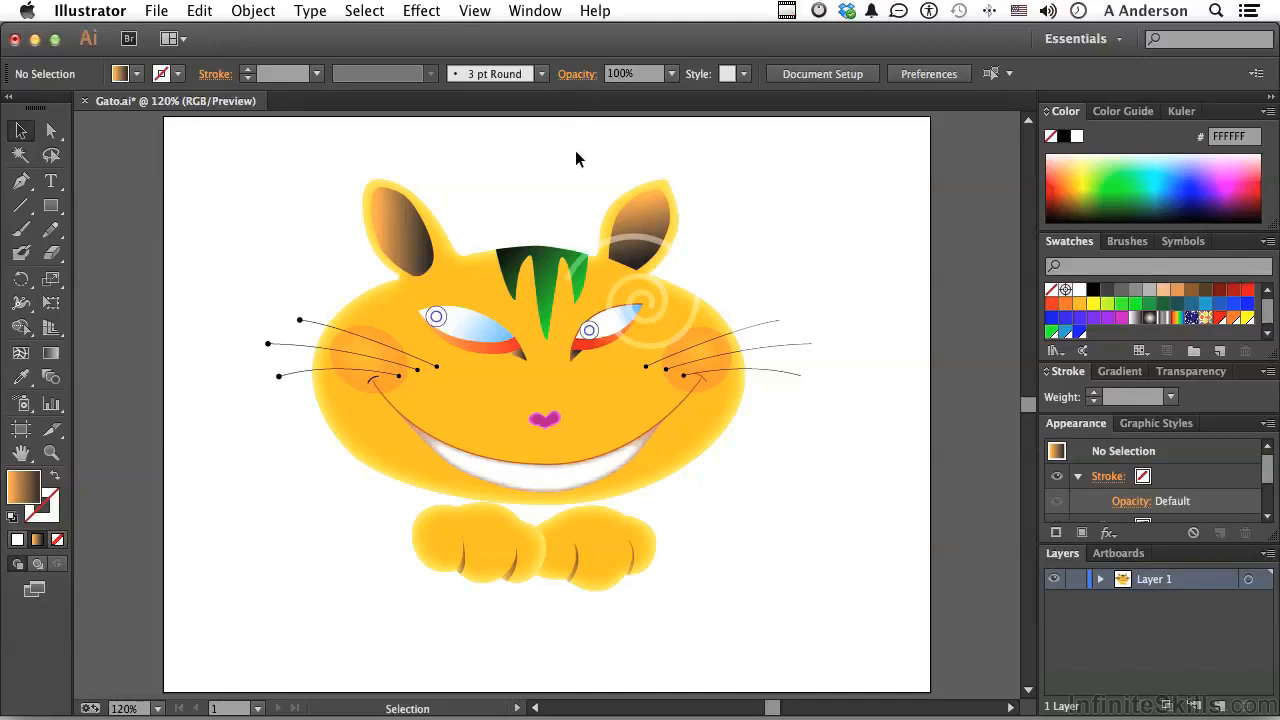
Step: Examine the full opacity and stroke settings reachable from the Control bar
{"action": "left_click", "coordinate": [578, 74]}
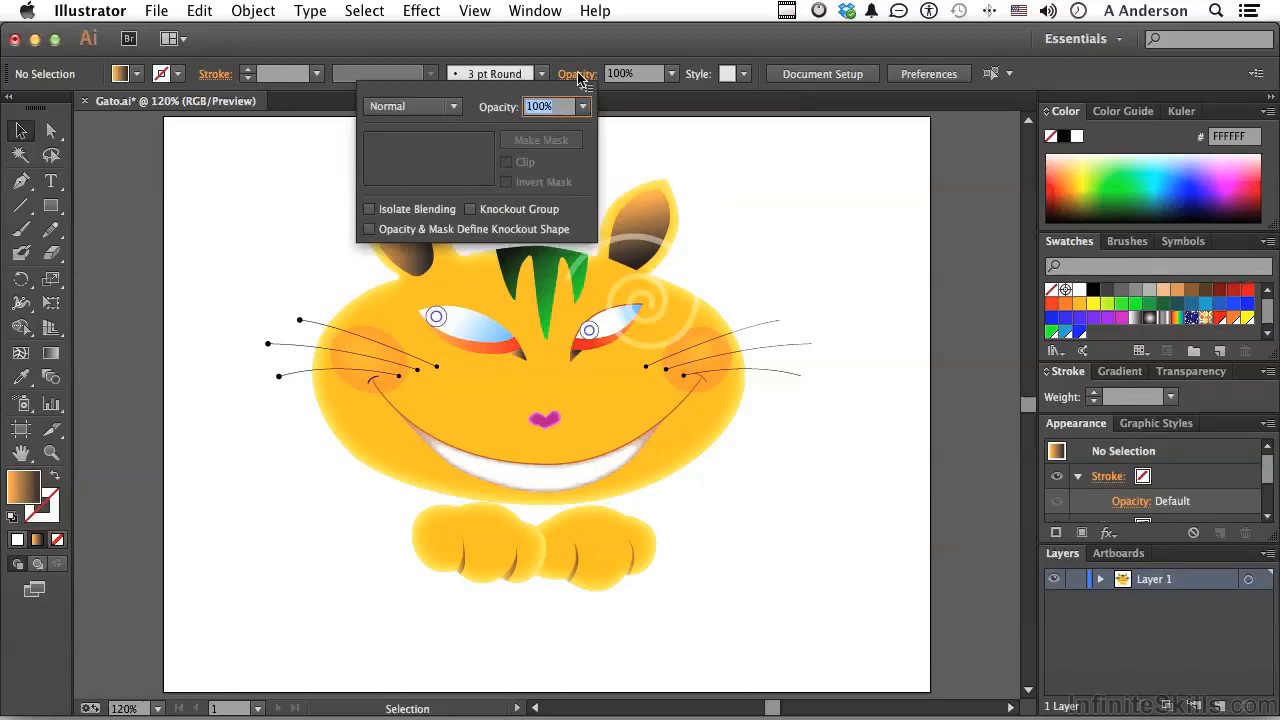
{"action": "left_click", "coordinate": [580, 76]}
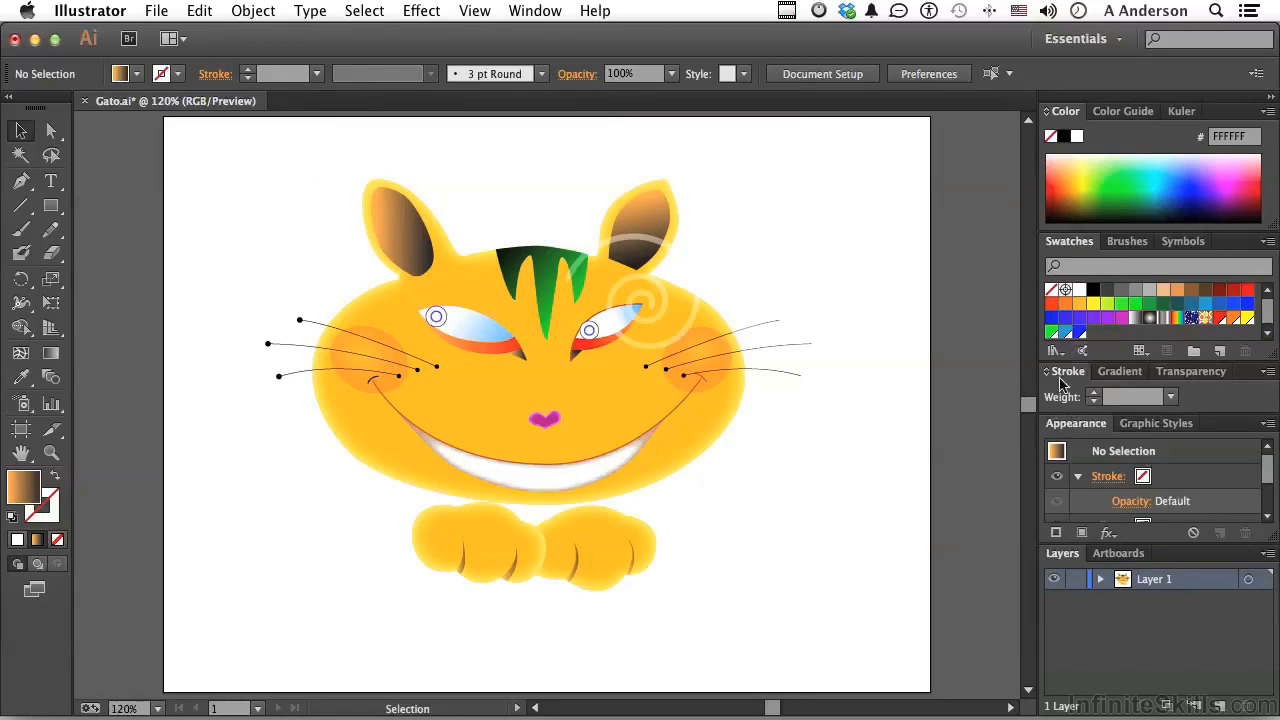
{"action": "left_click", "coordinate": [212, 79]}
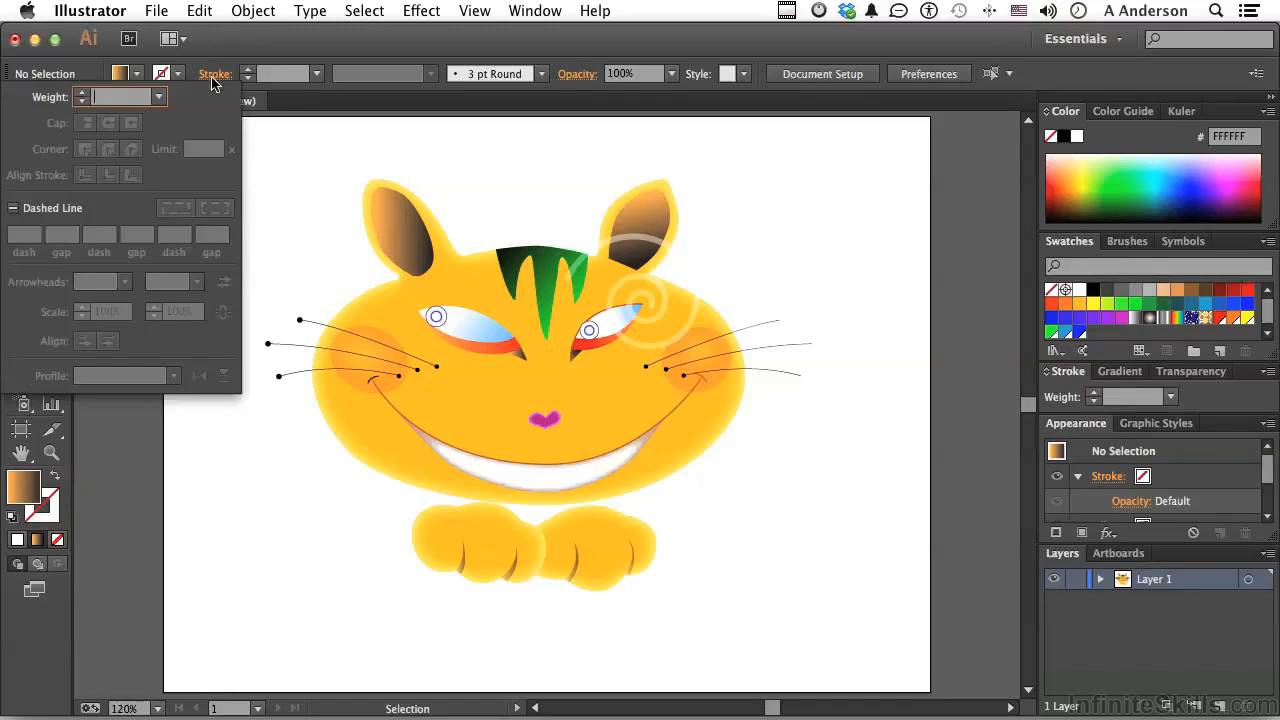
{"action": "left_click", "coordinate": [213, 84]}
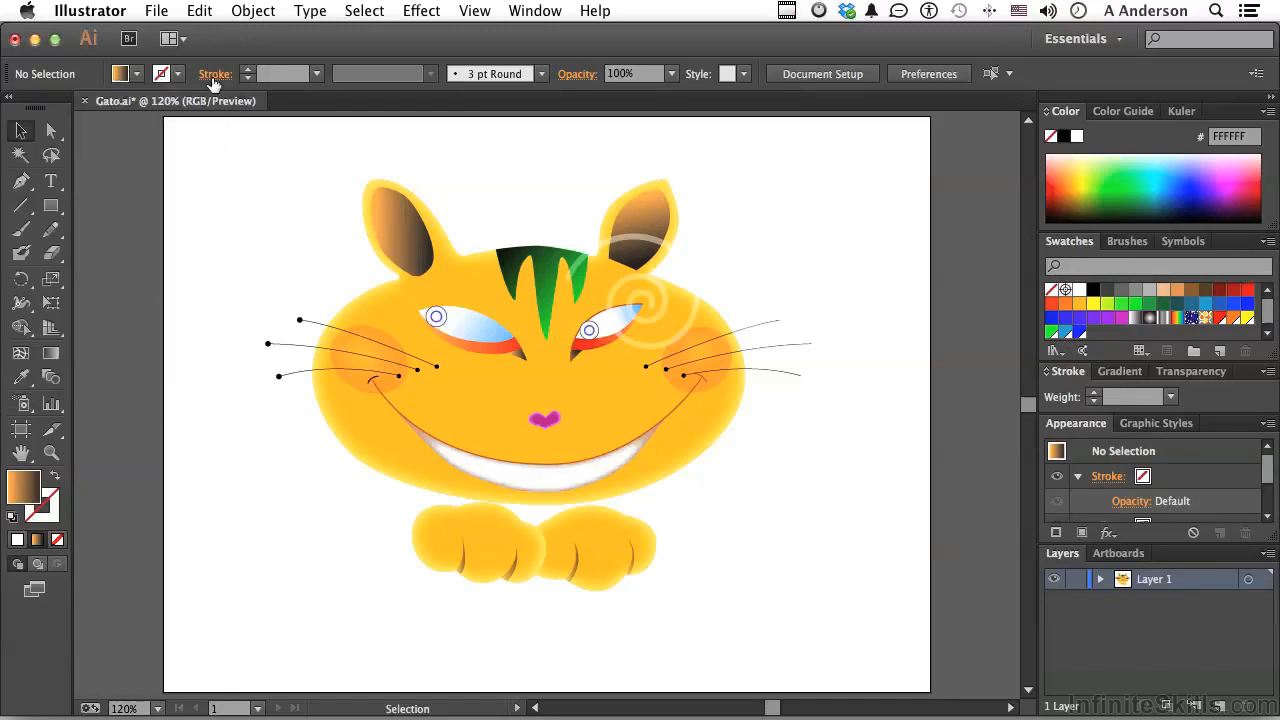
Step: Select the whole cat drawing and start Recolor Artwork, keeping part of the cat in view beside the dialog
{"action": "left_click", "coordinate": [401, 229]}
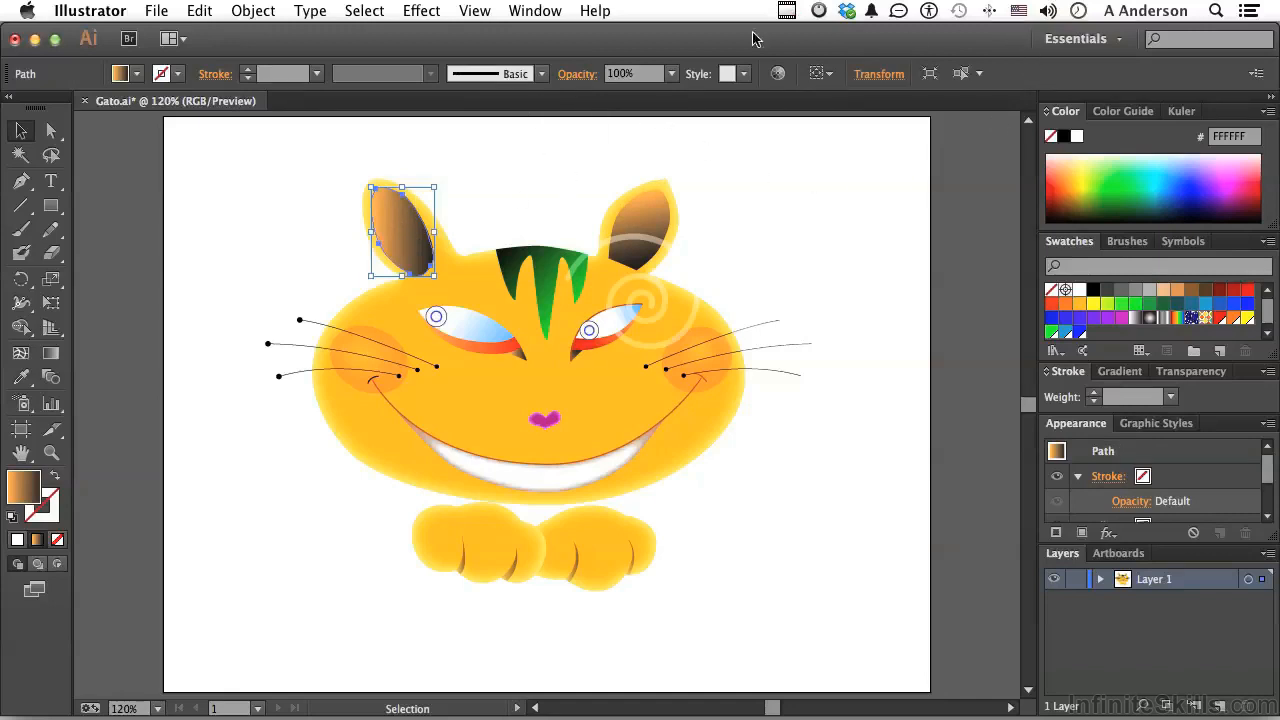
{"action": "left_click", "coordinate": [776, 181]}
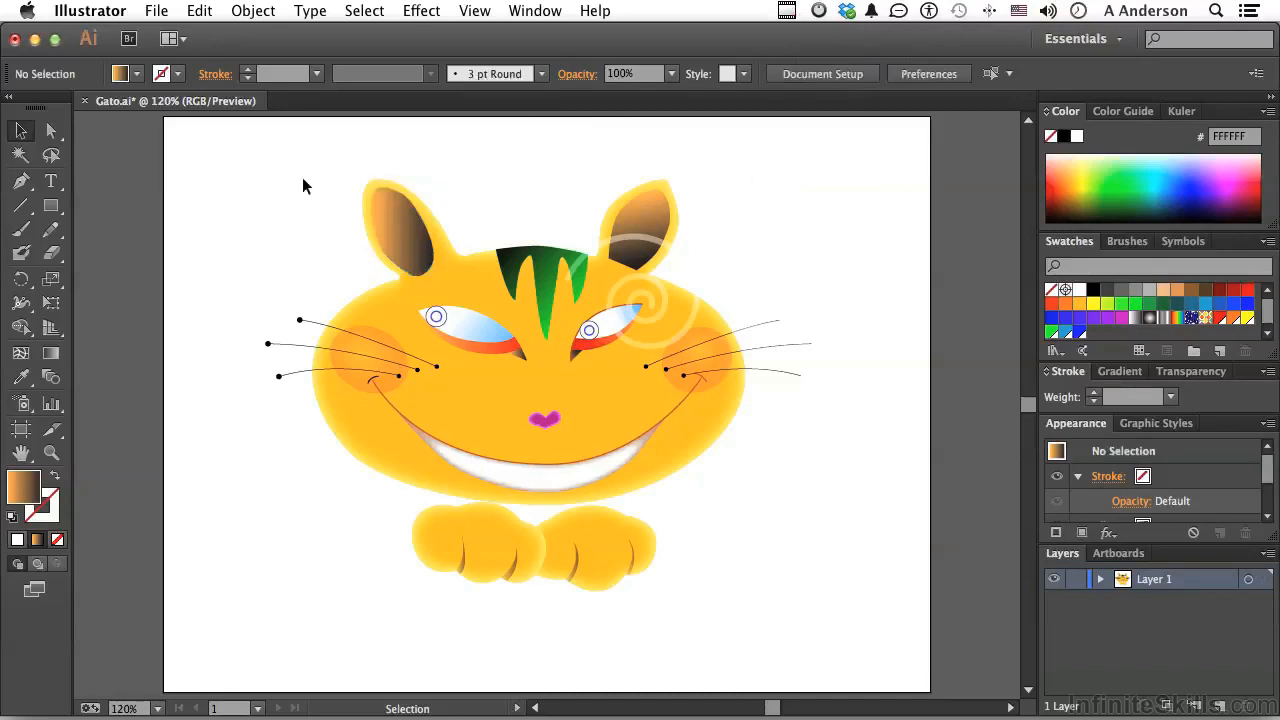
{"action": "left_click_drag", "start_coordinate": [213, 153], "coordinate": [855, 660]}
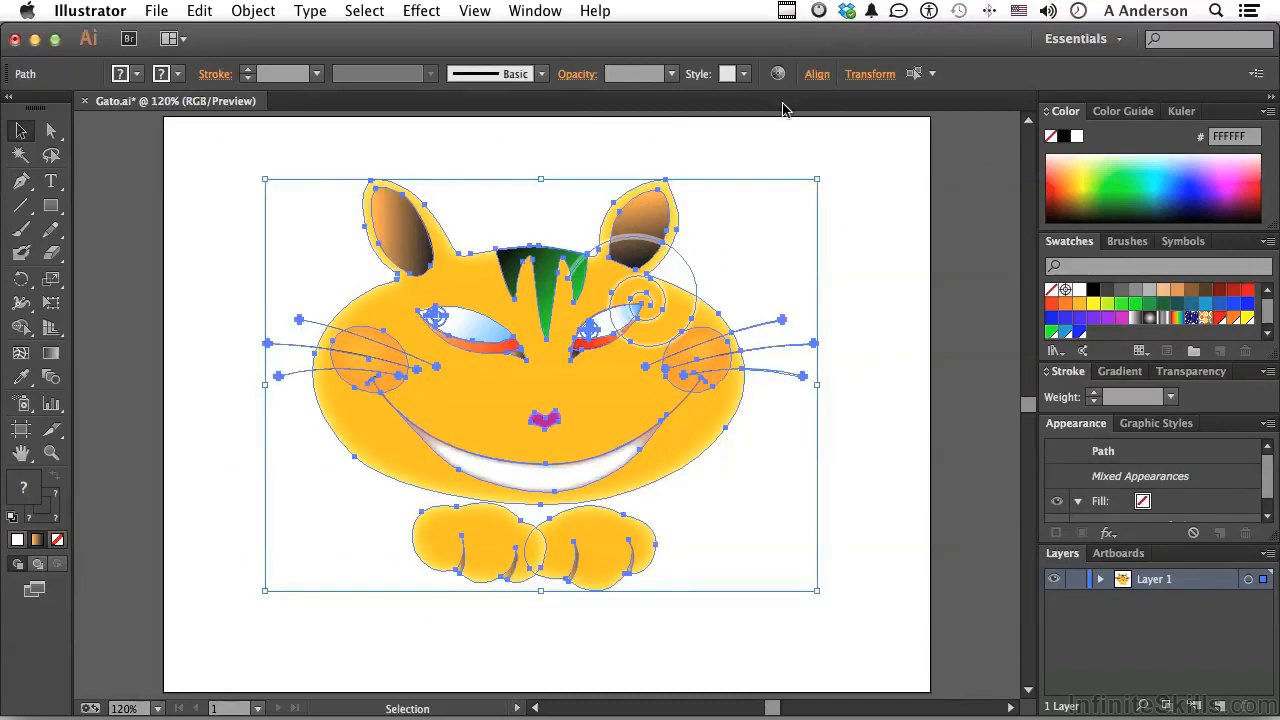
{"action": "left_click", "coordinate": [779, 76]}
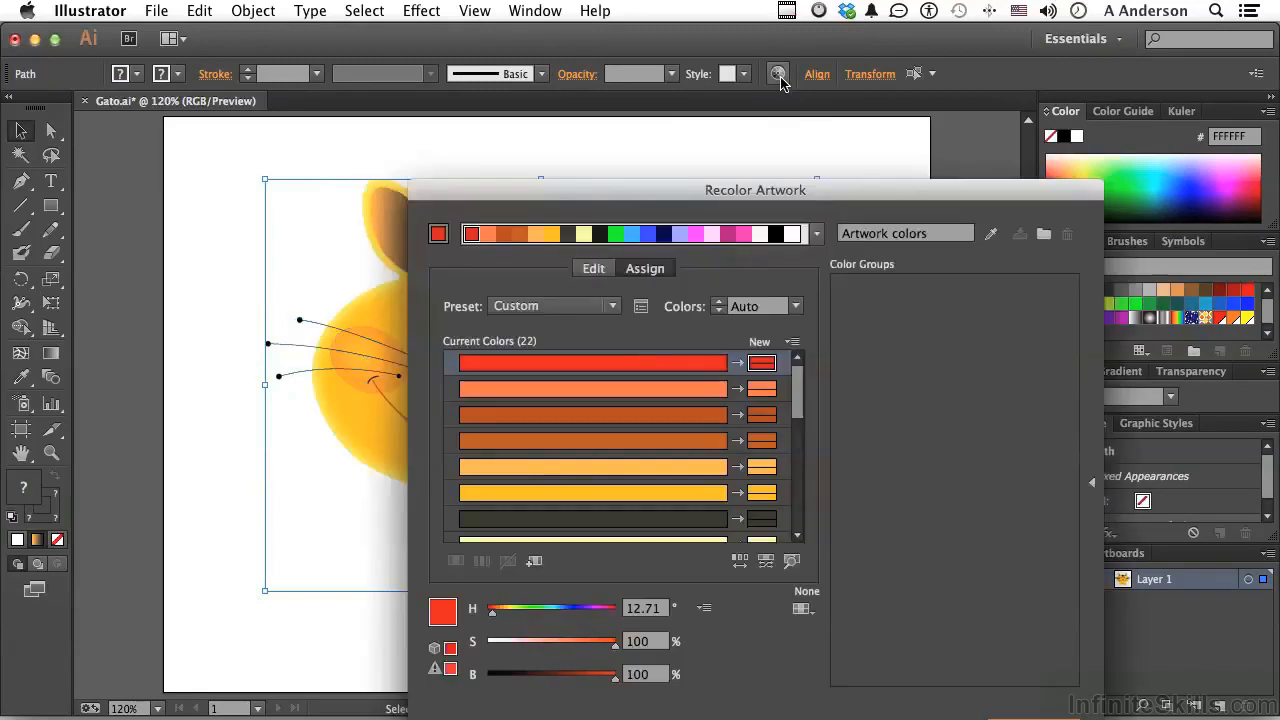
{"action": "left_click_drag", "start_coordinate": [705, 185], "coordinate": [857, 95]}
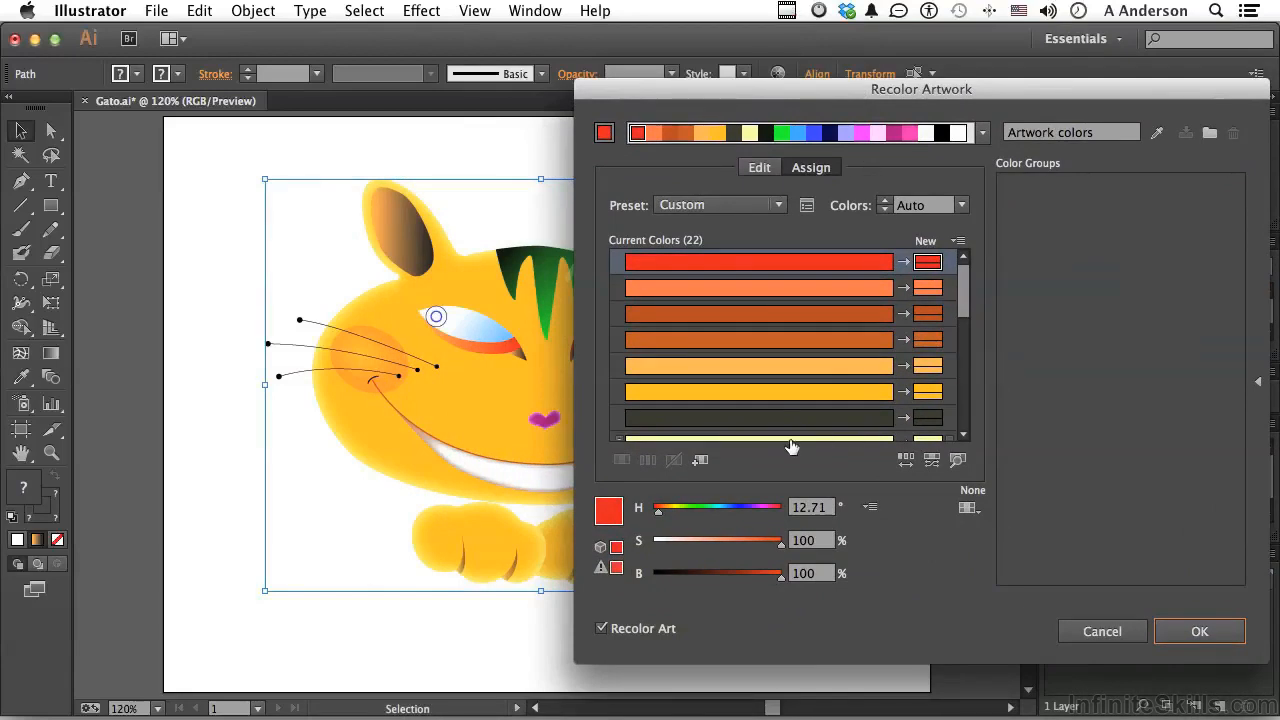
Step: Recolor the artwork's red to a green with hue 152, saturation 56% and brightness 55%
{"action": "left_click_drag", "start_coordinate": [658, 511], "coordinate": [707, 512]}
{"action": "left_click_drag", "start_coordinate": [781, 541], "coordinate": [725, 542]}
{"action": "left_click_drag", "start_coordinate": [781, 577], "coordinate": [723, 577]}
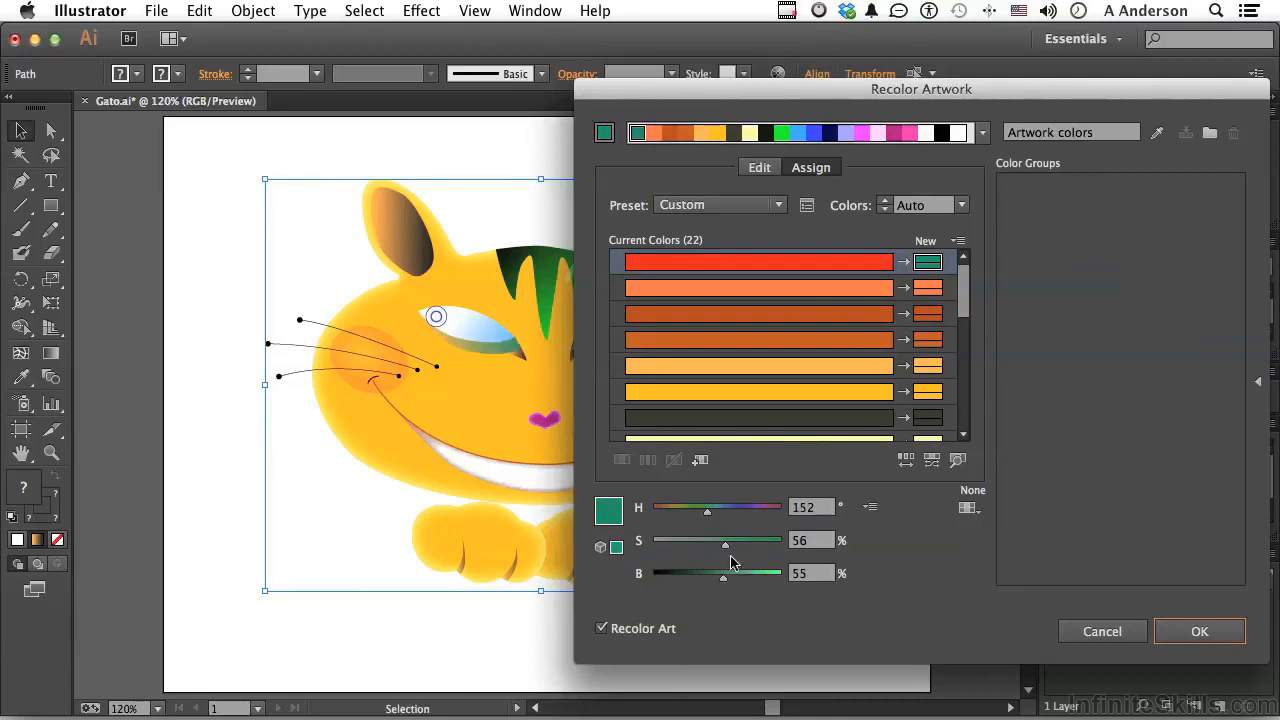
Step: Change the light orange to a bright blue and the fourth listed color to hue 220, and apply the recoloring
{"action": "left_click", "coordinate": [794, 289]}
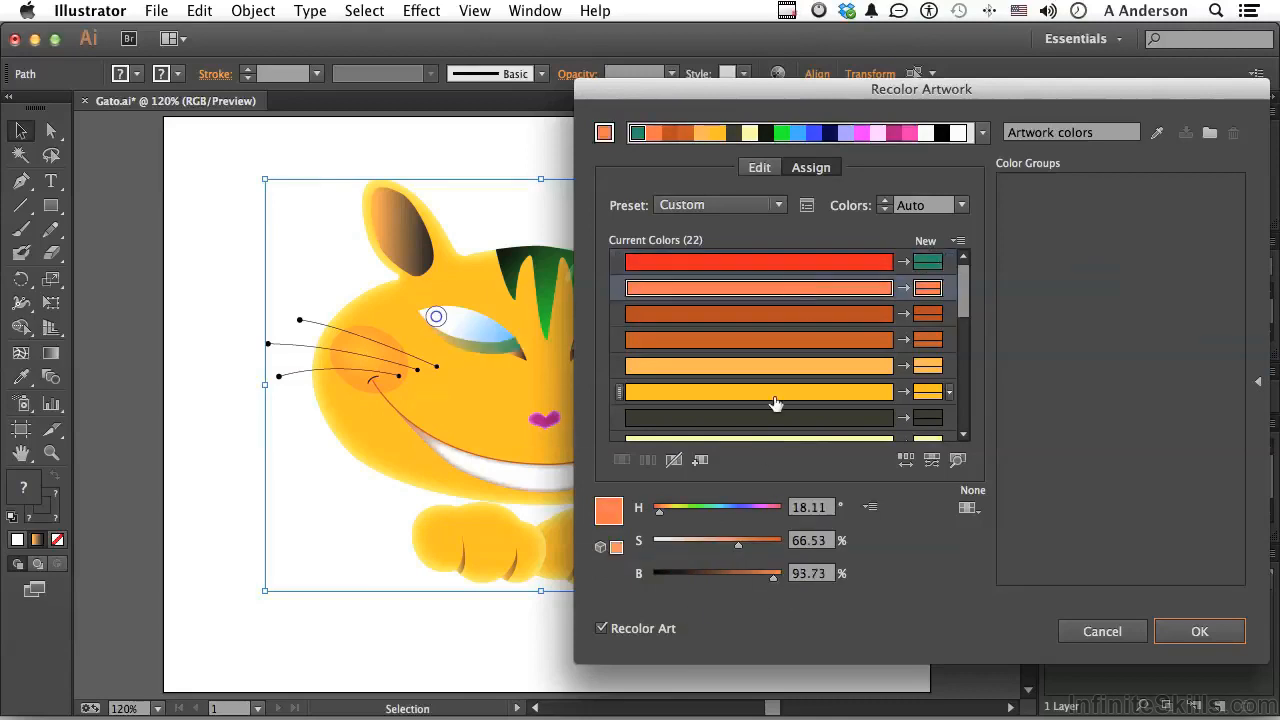
{"action": "left_click_drag", "start_coordinate": [662, 519], "coordinate": [734, 517]}
{"action": "left_click", "coordinate": [731, 345]}
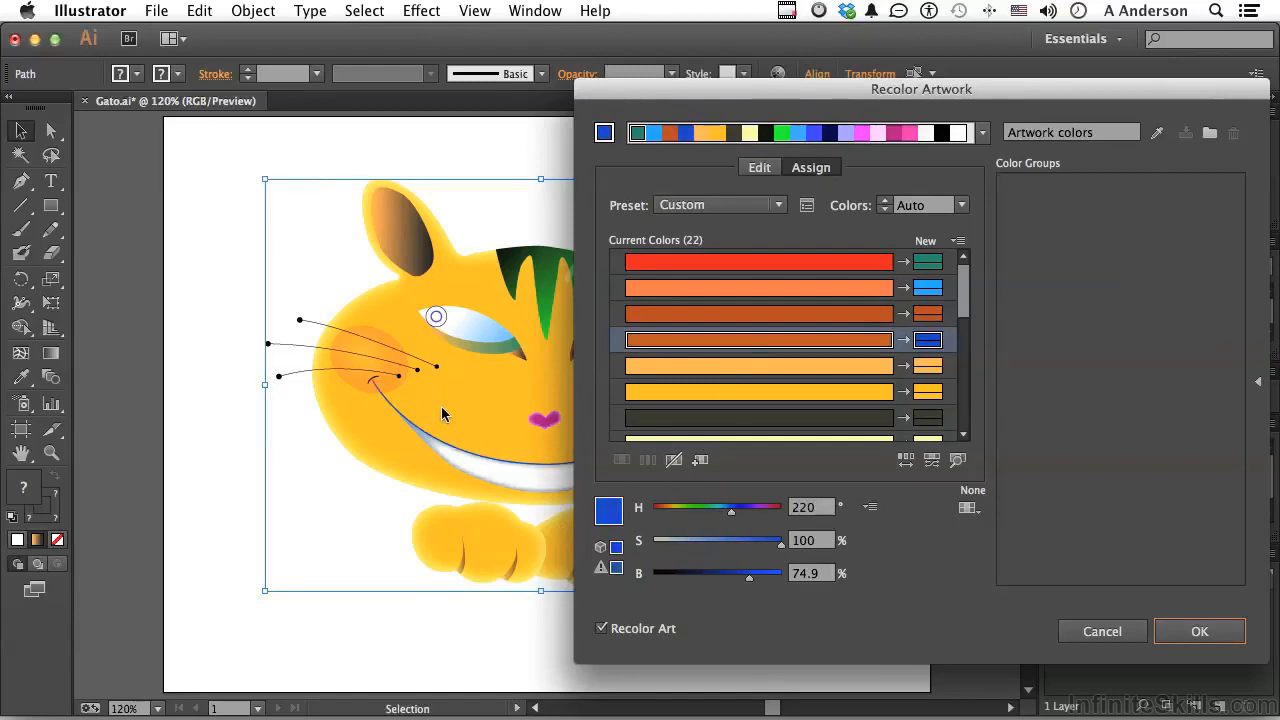
{"action": "left_click", "coordinate": [1212, 630]}
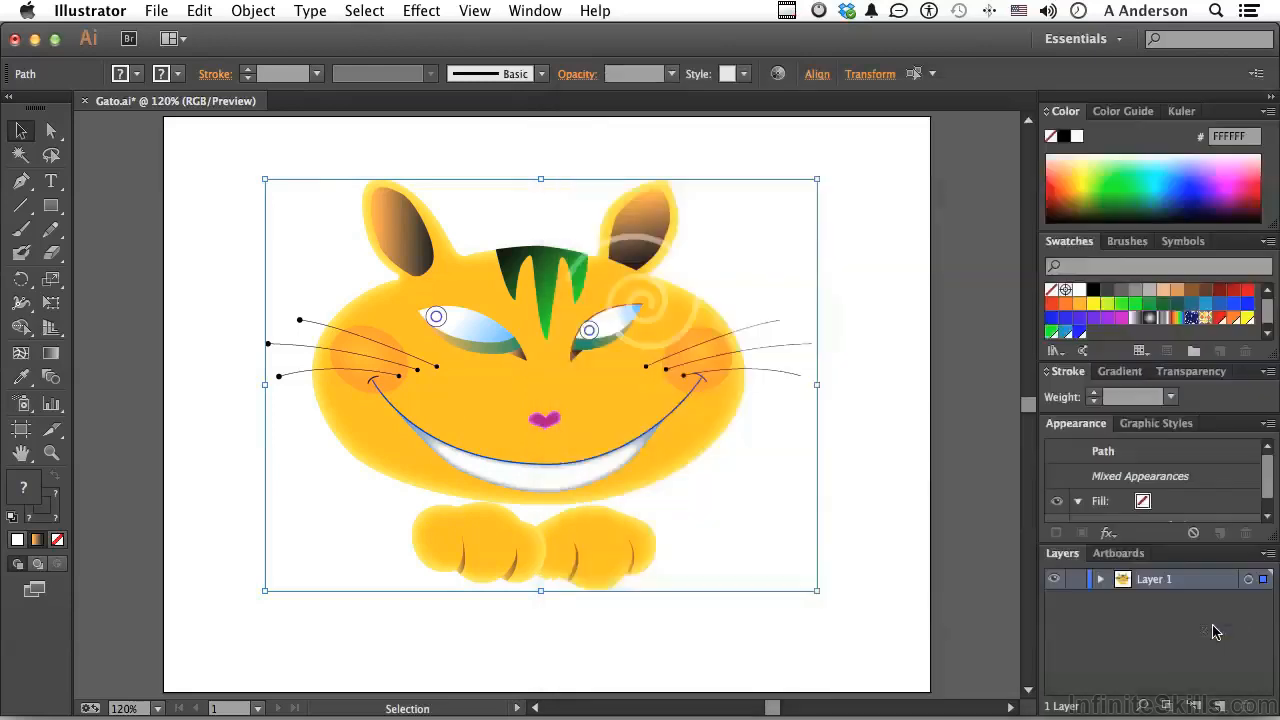
Step: Check the Transform options for the selected artwork from the Control bar
{"action": "left_click", "coordinate": [861, 83]}
{"action": "left_click", "coordinate": [861, 83]}
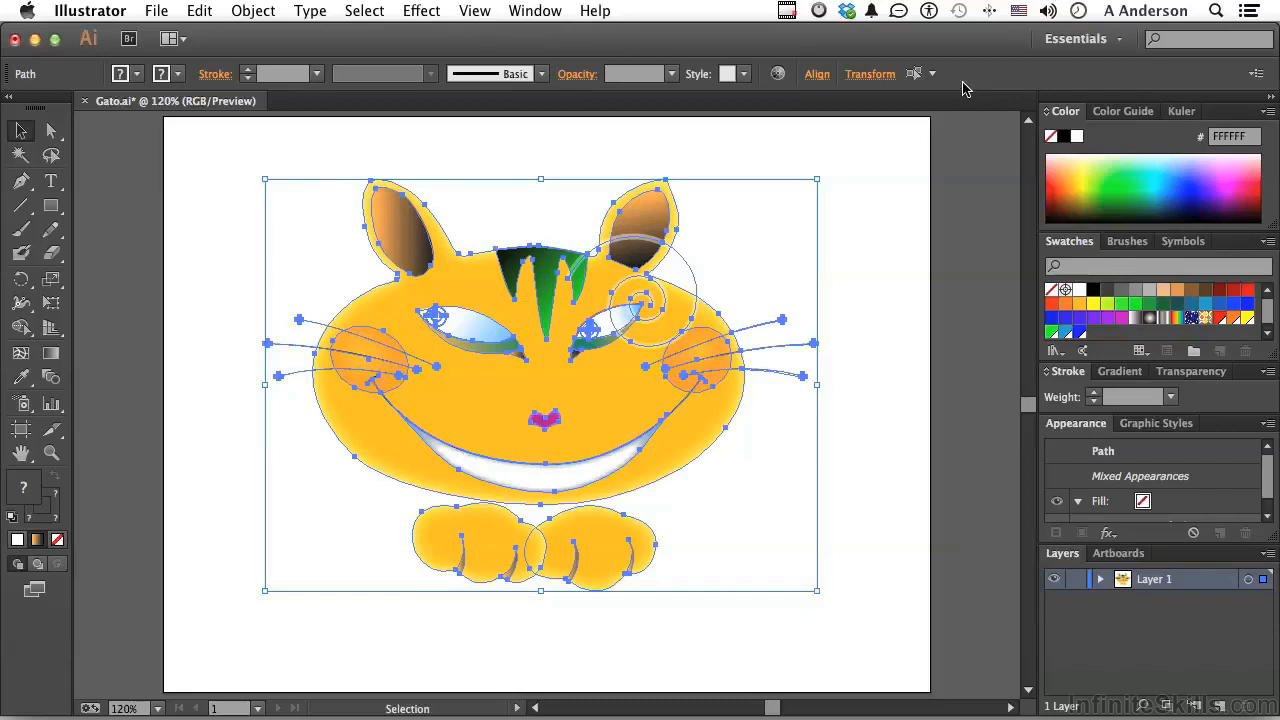
Step: Hide the Align options from the Control bar, show them again, and deselect the artwork
{"action": "left_click", "coordinate": [1256, 76]}
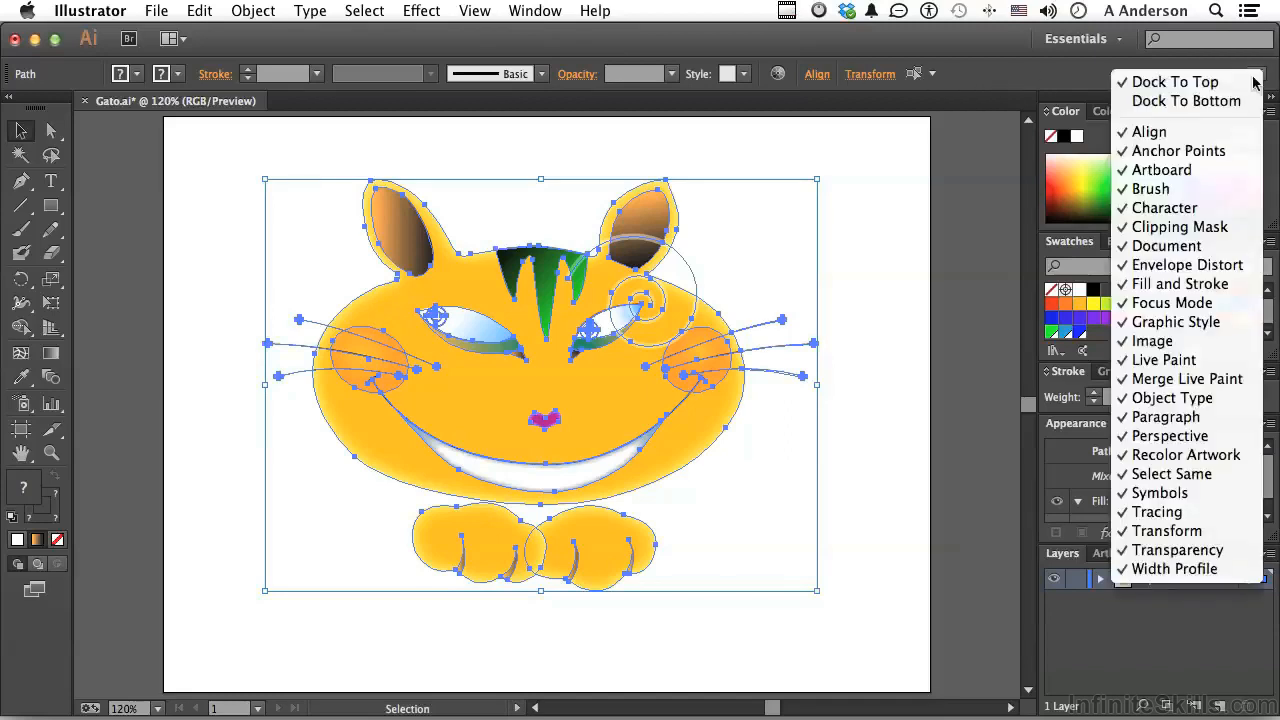
{"action": "left_click", "coordinate": [1175, 137]}
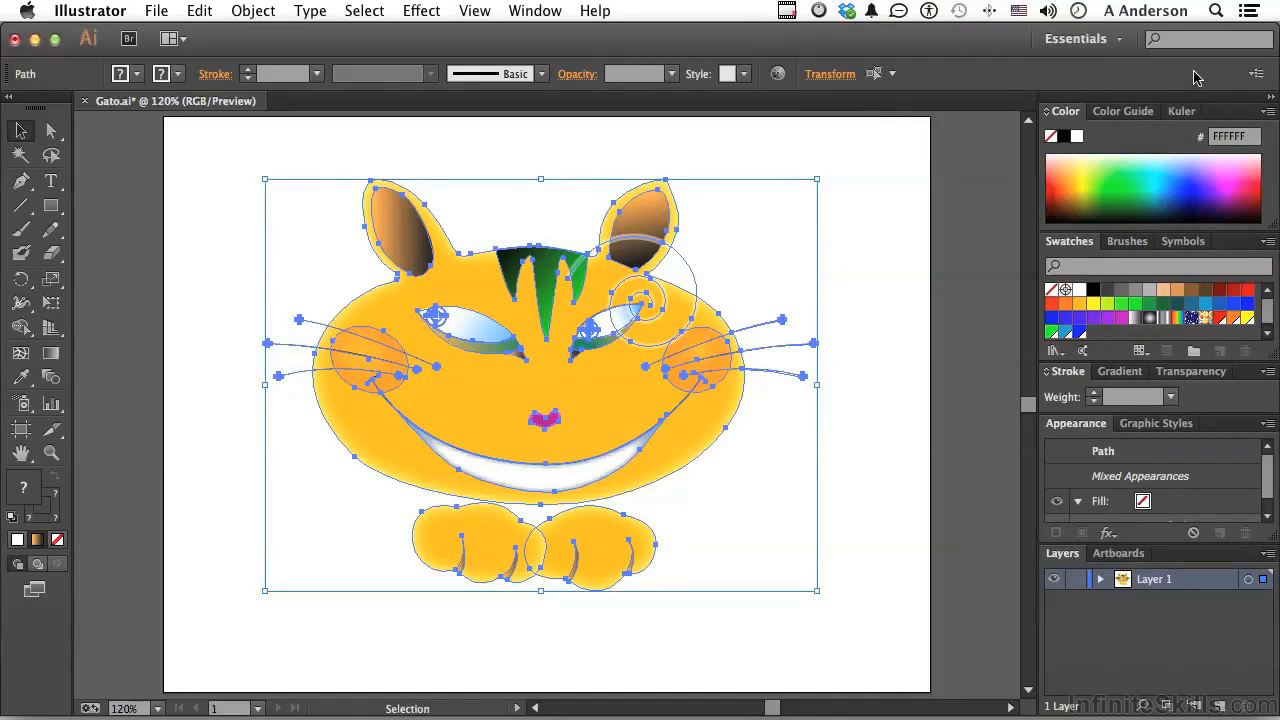
{"action": "left_click", "coordinate": [1257, 75]}
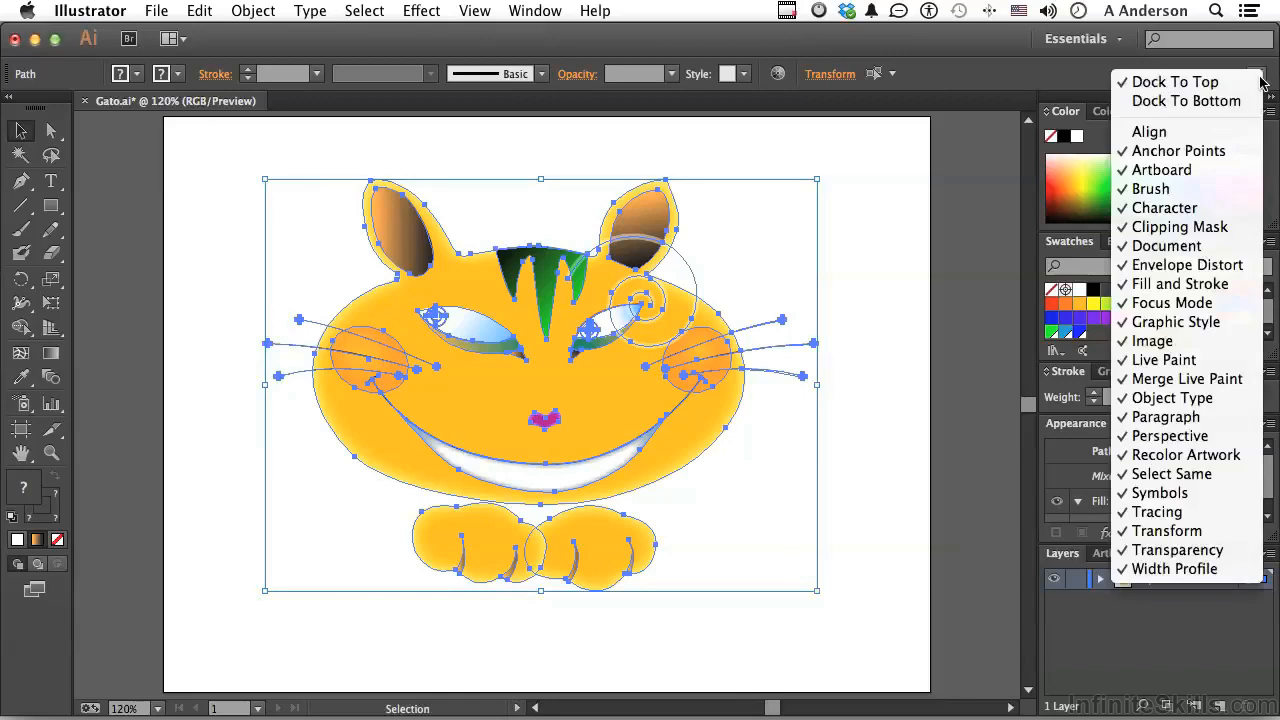
{"action": "left_click", "coordinate": [1150, 132]}
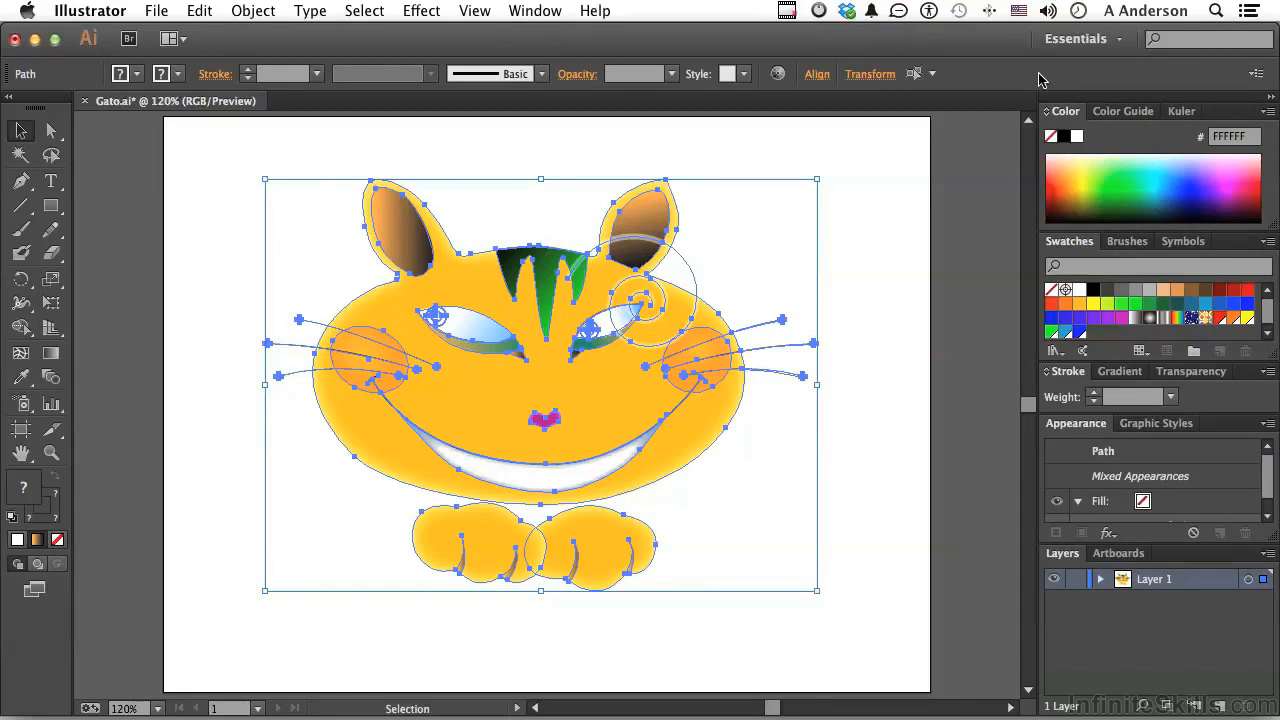
{"action": "left_click", "coordinate": [838, 190]}
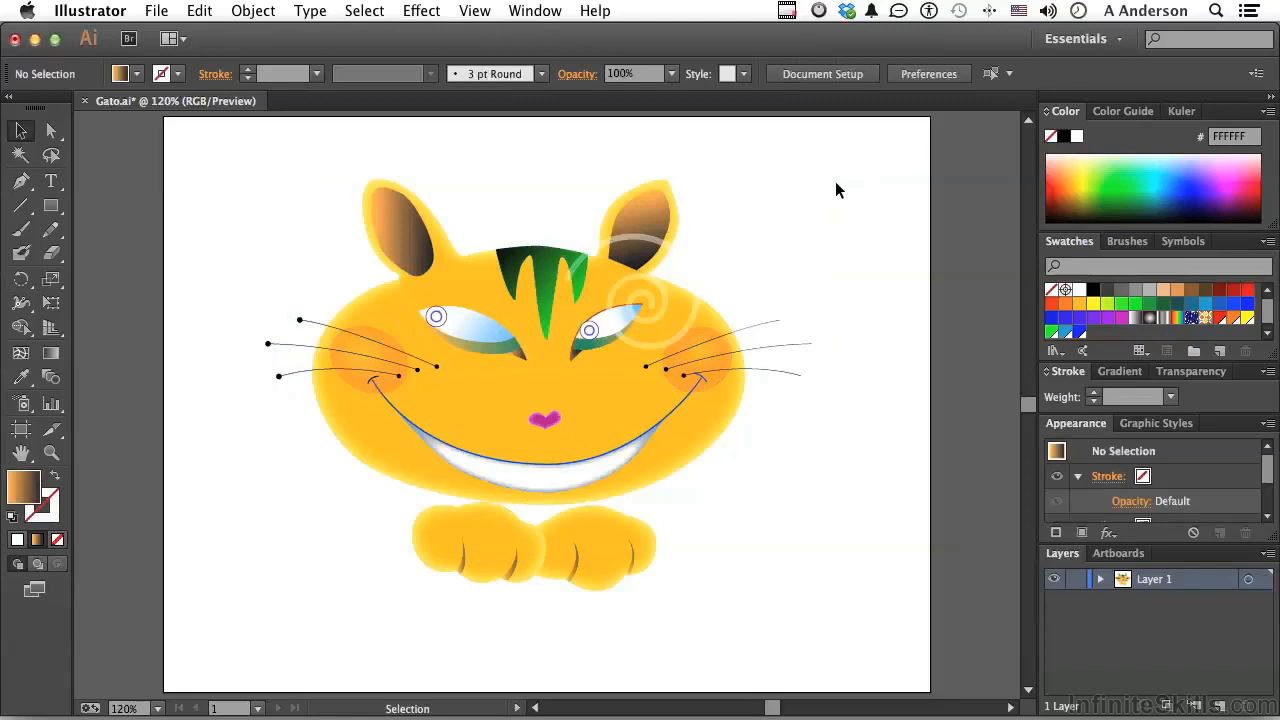